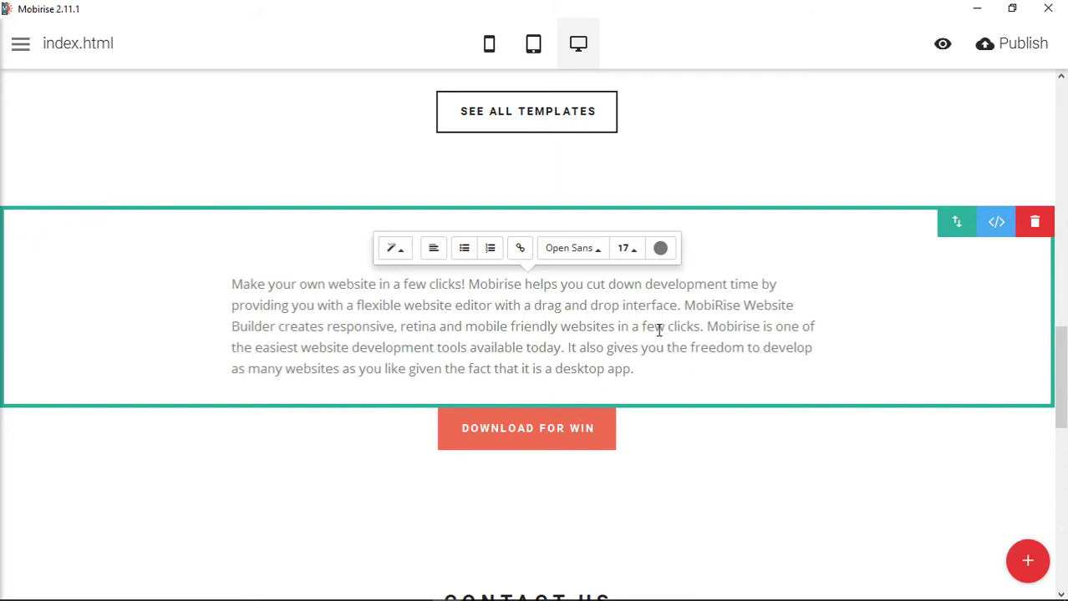
- Leave the paragraph block and select the phrase 'mobile friendly websites' in the intro paragraph
{"action": "left_click", "coordinate": [702, 30]}
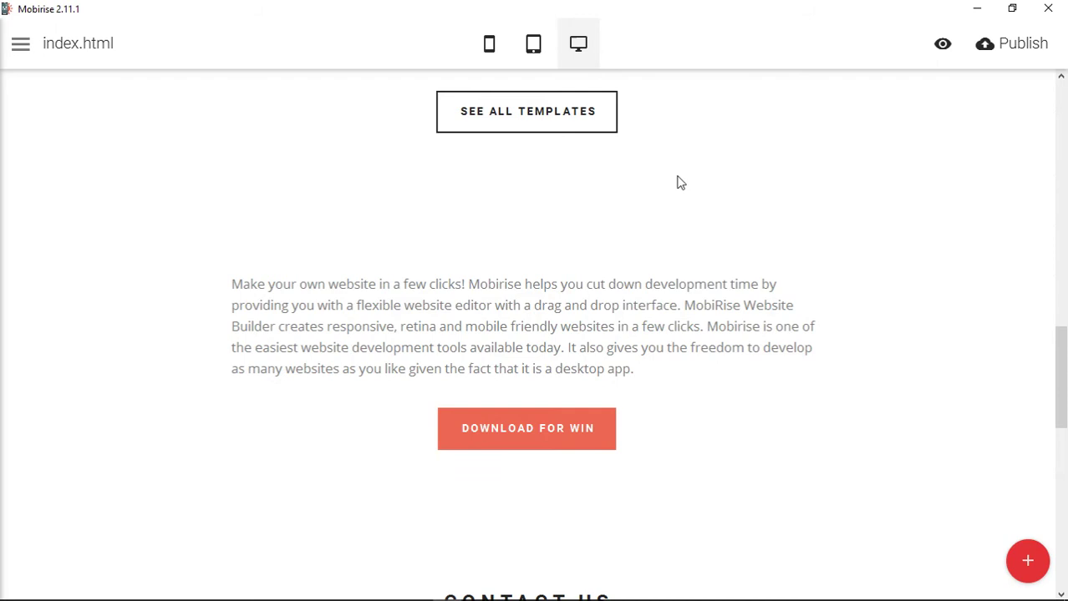
{"action": "mouse_move", "coordinate": [526, 326]}
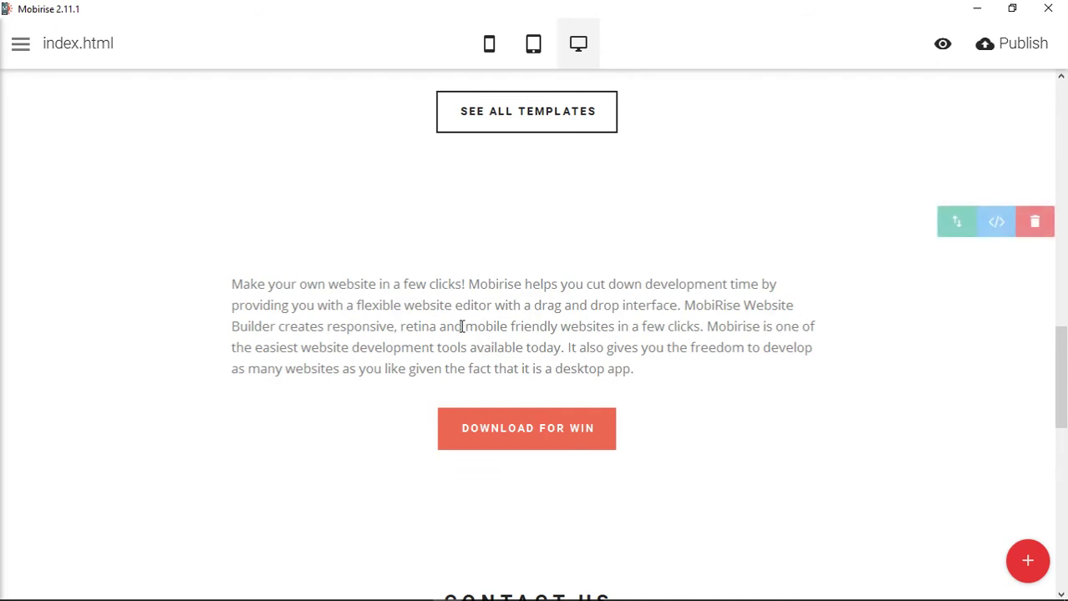
{"action": "left_click_drag", "start_coordinate": [465, 327], "coordinate": [616, 330]}
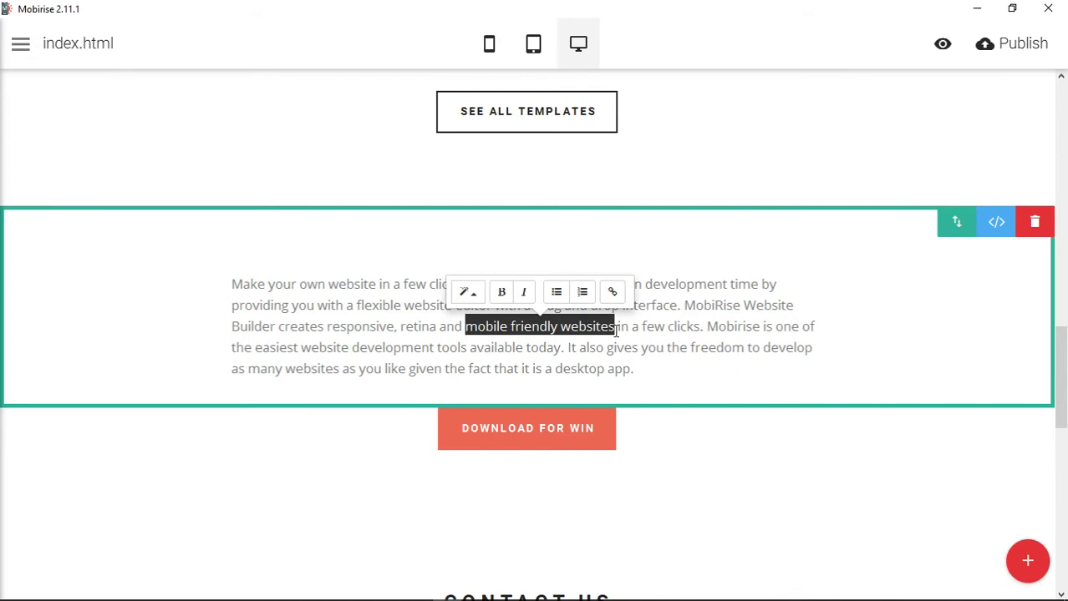
{"action": "left_click", "coordinate": [614, 292]}
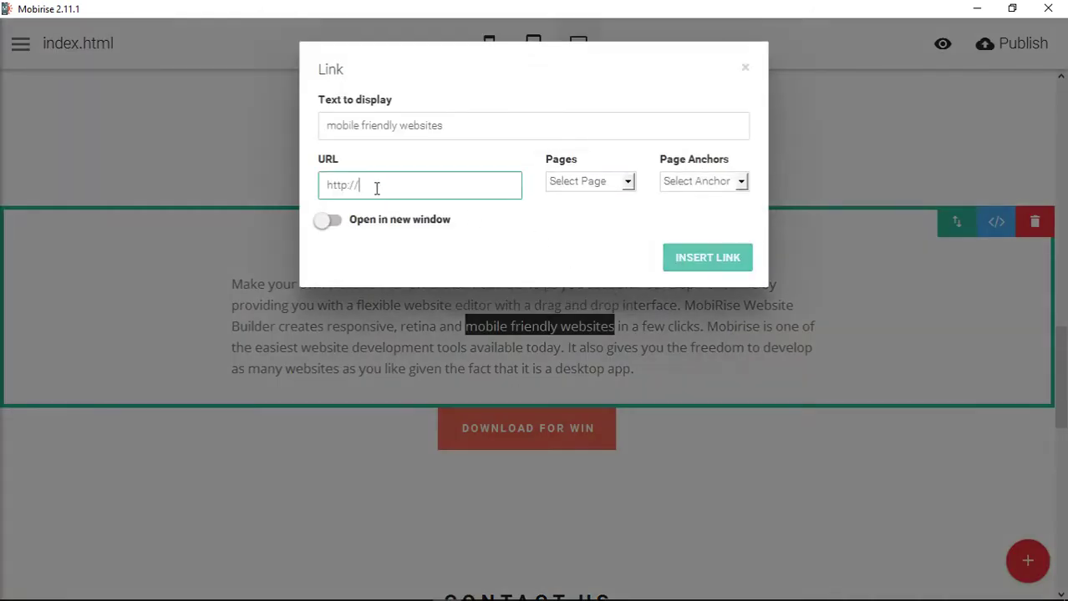
{"action": "left_click_drag", "start_coordinate": [375, 190], "coordinate": [330, 187]}
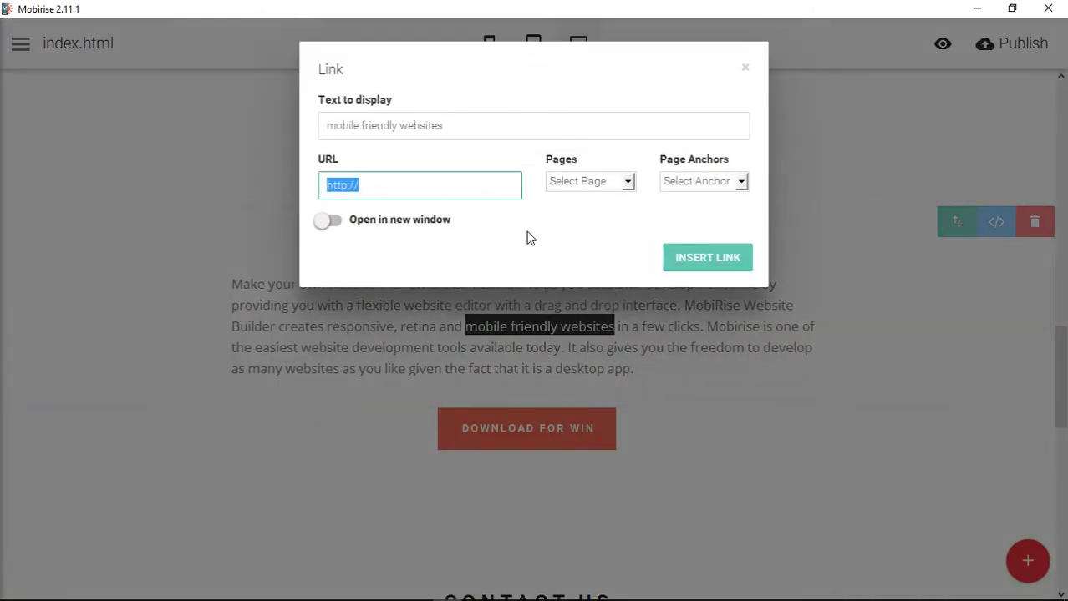
{"action": "key", "text": "BackSpace"}
{"action": "type", "text": "mail"}
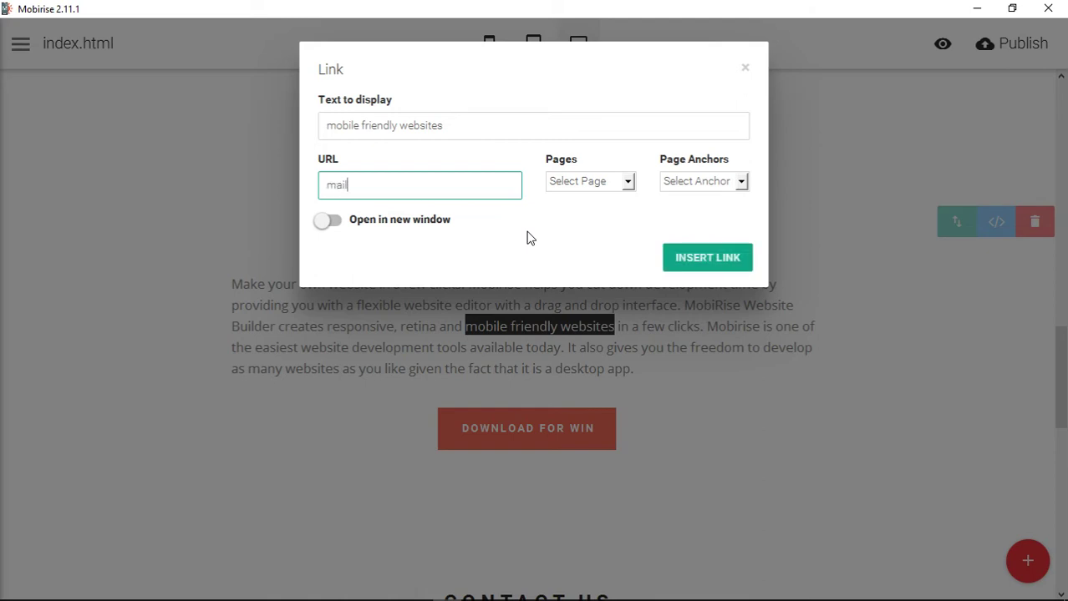
{"action": "type", "text": "to:"}
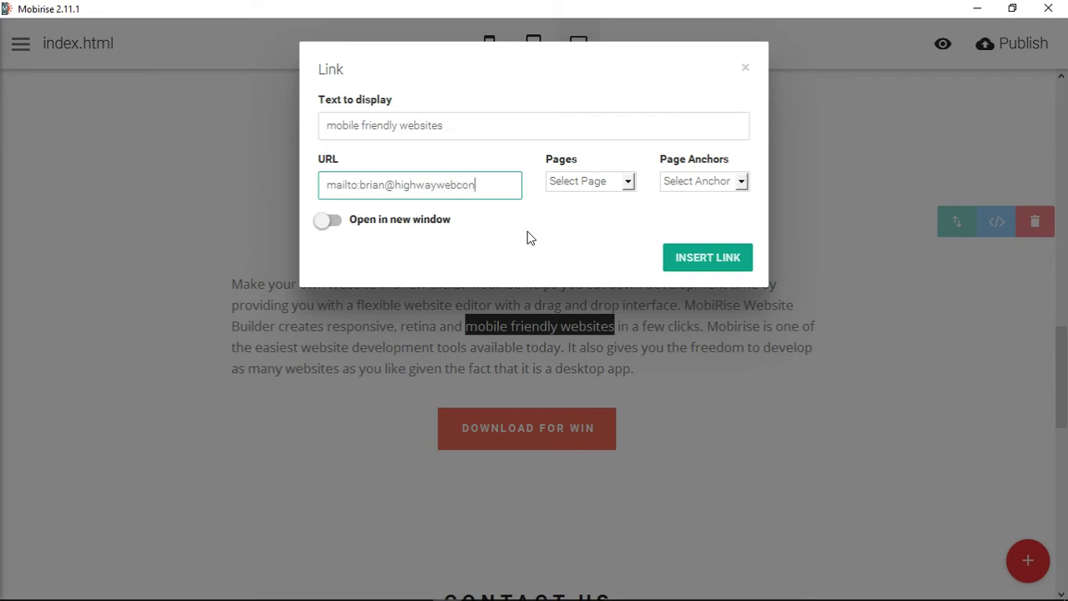
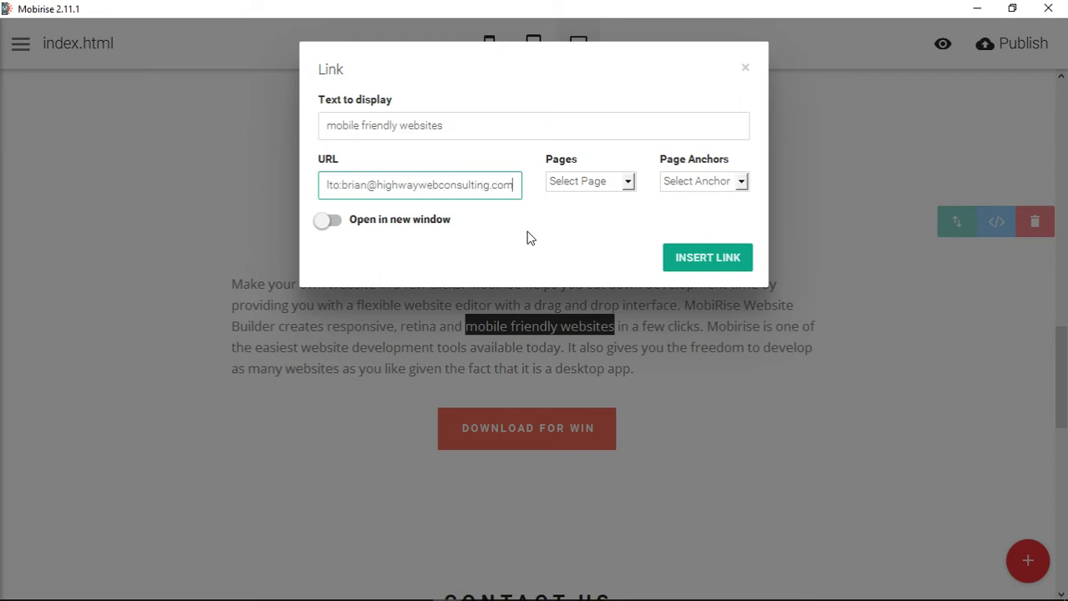
{"action": "left_click", "coordinate": [712, 262]}
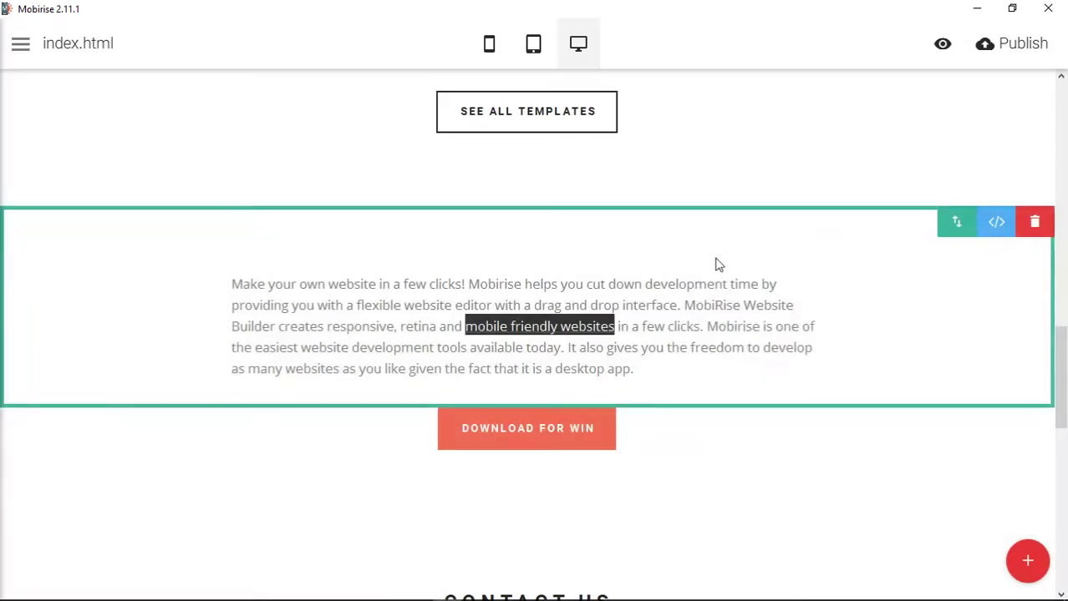
{"action": "left_click", "coordinate": [693, 416]}
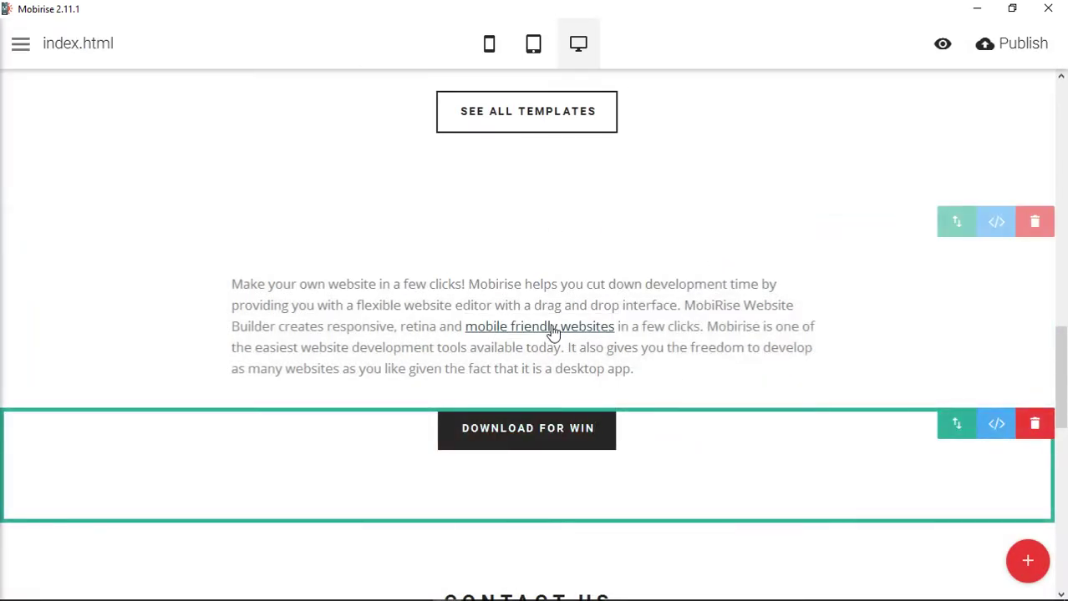
{"action": "left_click", "coordinate": [560, 430]}
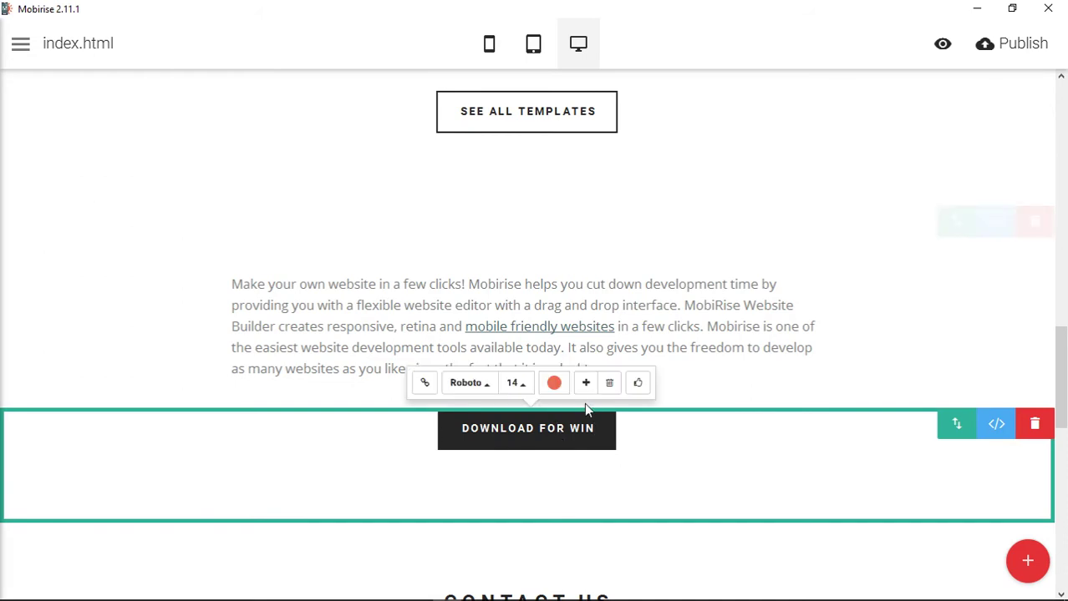
{"action": "left_click", "coordinate": [424, 382]}
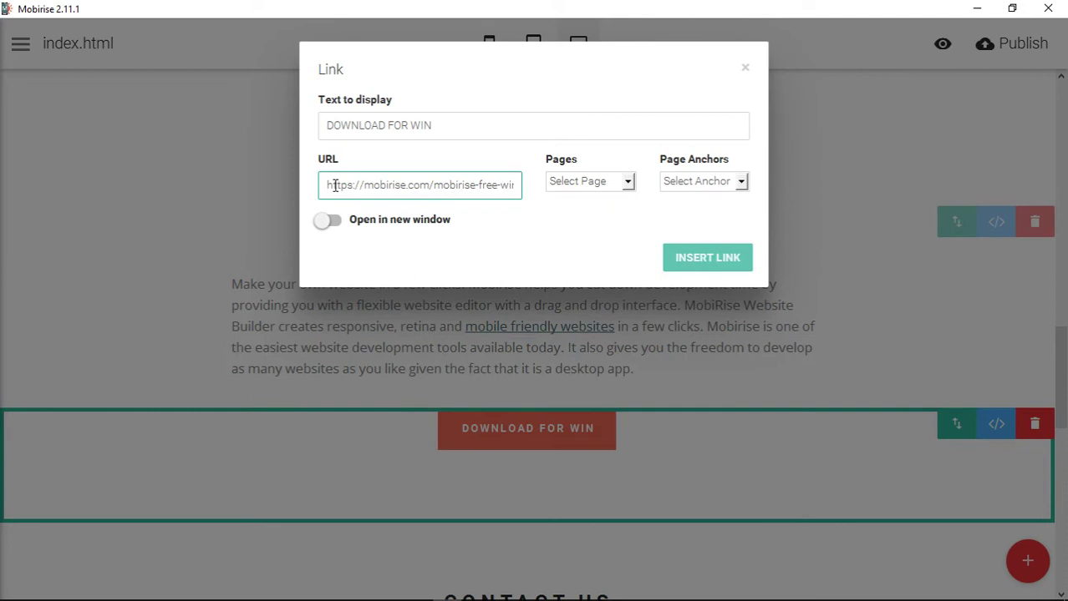
{"action": "left_click_drag", "start_coordinate": [326, 184], "coordinate": [571, 188]}
{"action": "key", "text": "BackSpace"}
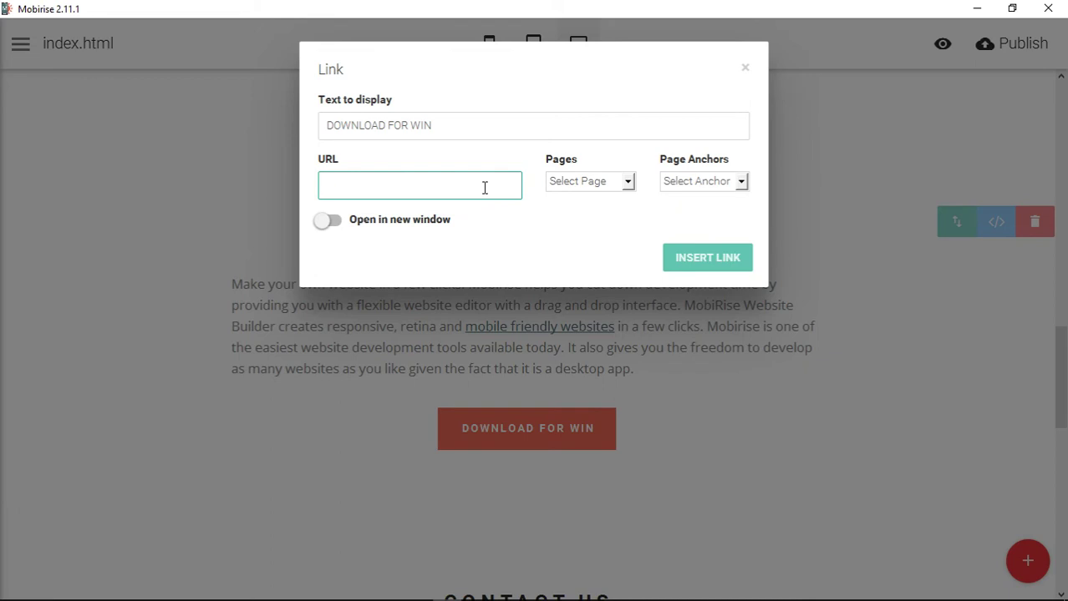
{"action": "type", "text": "mailto"}
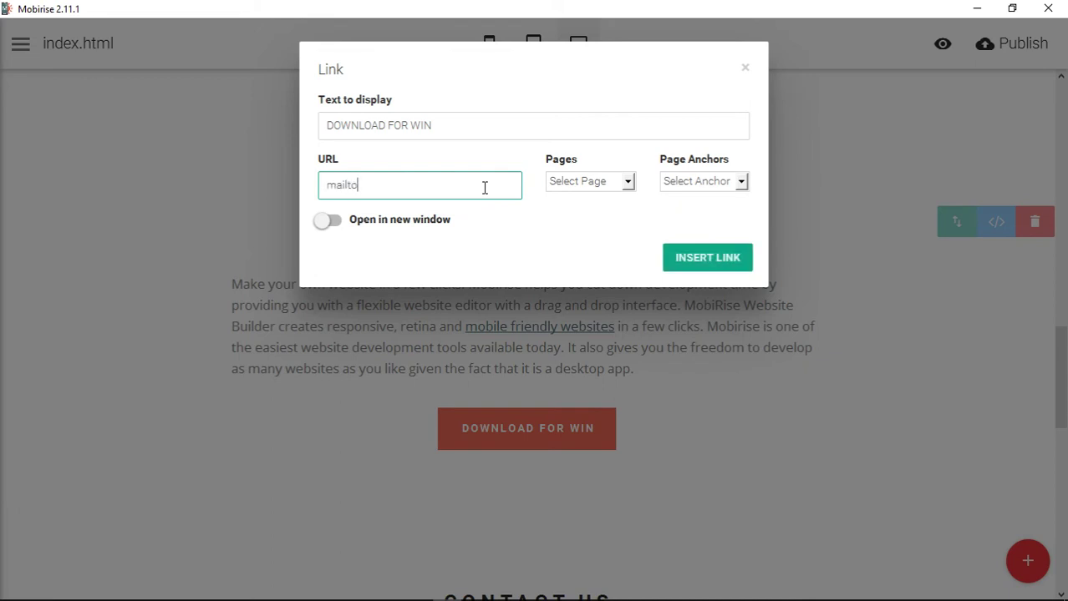
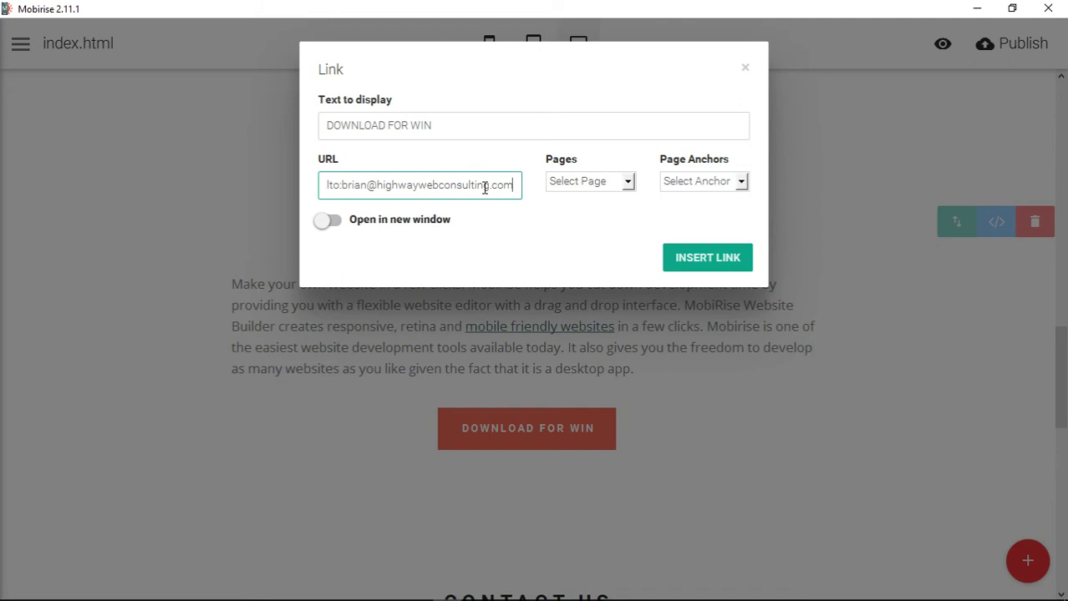
{"action": "left_click", "coordinate": [699, 271]}
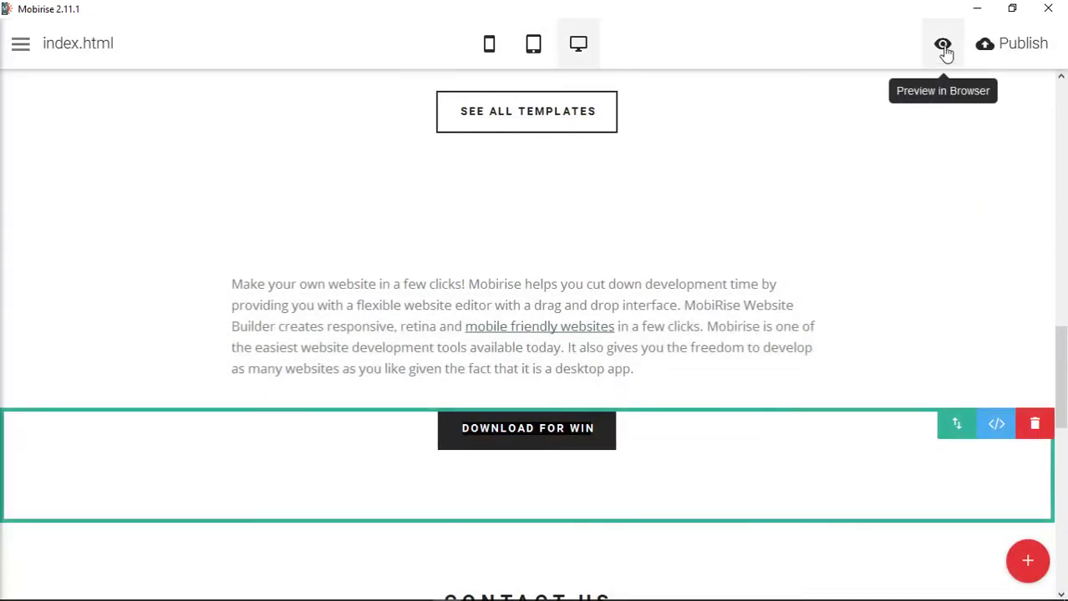
- Preview the page in Chrome and scroll down to the linked paragraph and DOWNLOAD FOR WIN button
{"action": "left_click", "coordinate": [942, 45]}
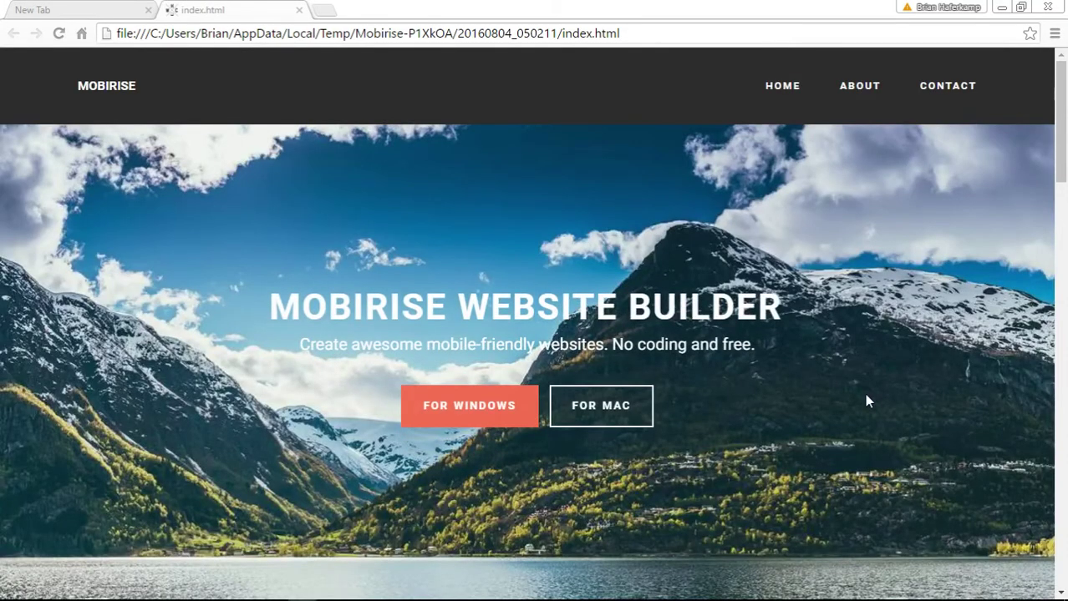
{"action": "scroll", "coordinate": [865, 391], "scroll_direction": "down", "scroll_amount": 1}
{"action": "scroll", "coordinate": [865, 391], "scroll_direction": "down", "scroll_amount": 2}
{"action": "scroll", "coordinate": [865, 389], "scroll_direction": "down", "scroll_amount": 1}
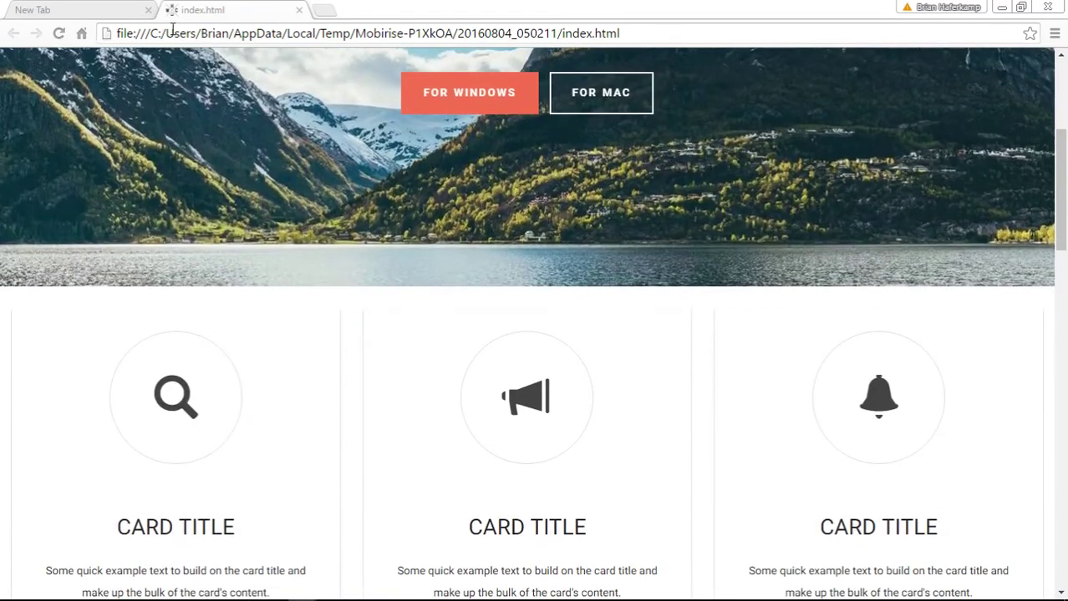
{"action": "scroll", "coordinate": [806, 306], "scroll_direction": "down", "scroll_amount": 2}
{"action": "scroll", "coordinate": [802, 305], "scroll_direction": "down", "scroll_amount": 2}
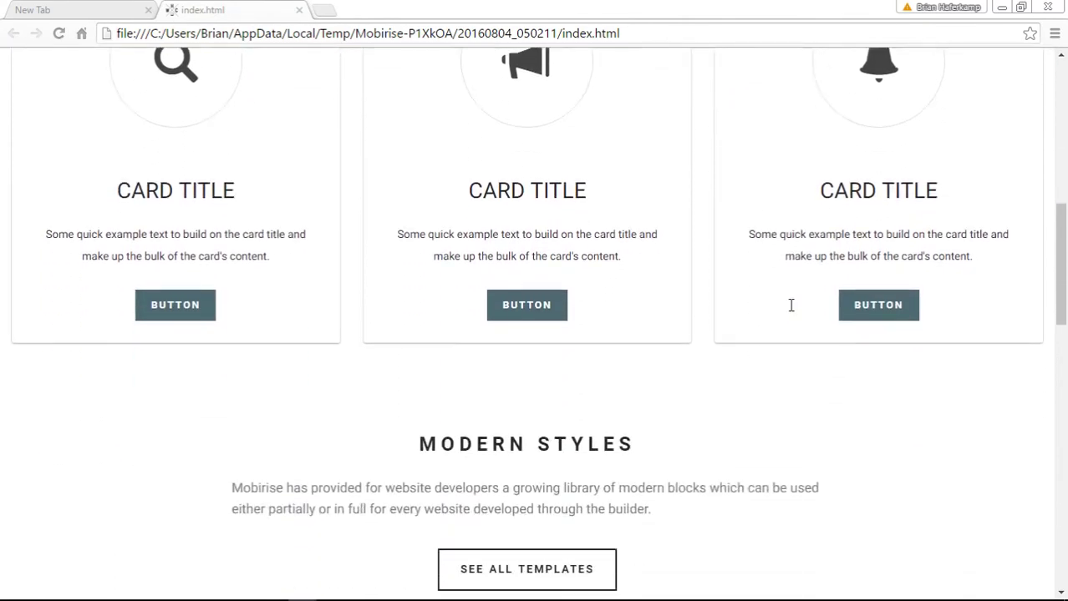
{"action": "scroll", "coordinate": [791, 303], "scroll_direction": "down", "scroll_amount": 2}
{"action": "scroll", "coordinate": [791, 310], "scroll_direction": "down", "scroll_amount": 1}
{"action": "scroll", "coordinate": [792, 308], "scroll_direction": "down", "scroll_amount": 3}
{"action": "scroll", "coordinate": [794, 307], "scroll_direction": "down", "scroll_amount": 1}
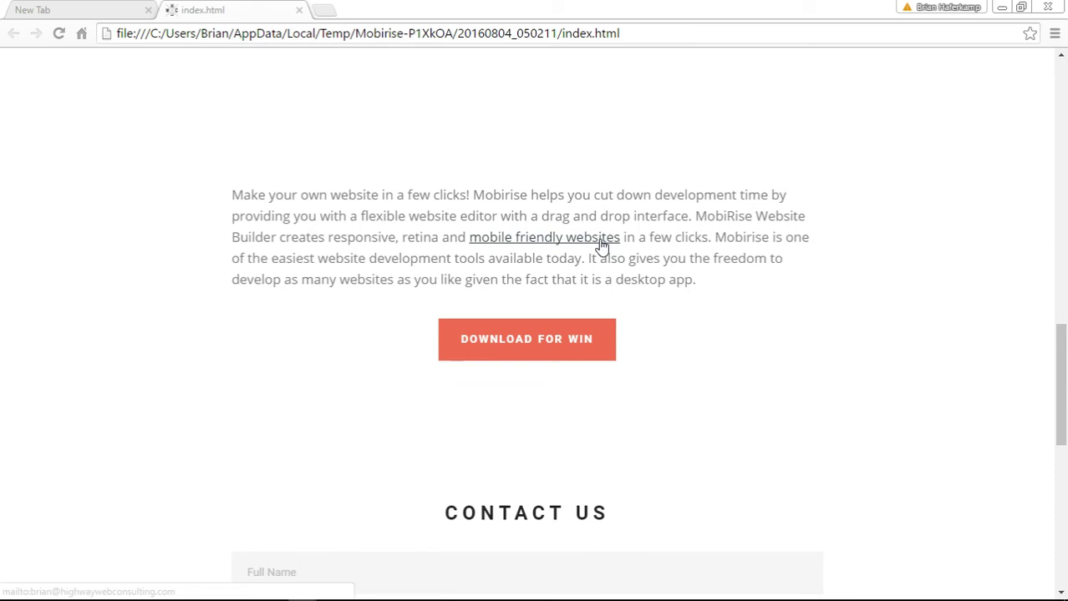
{"action": "left_click", "coordinate": [601, 246]}
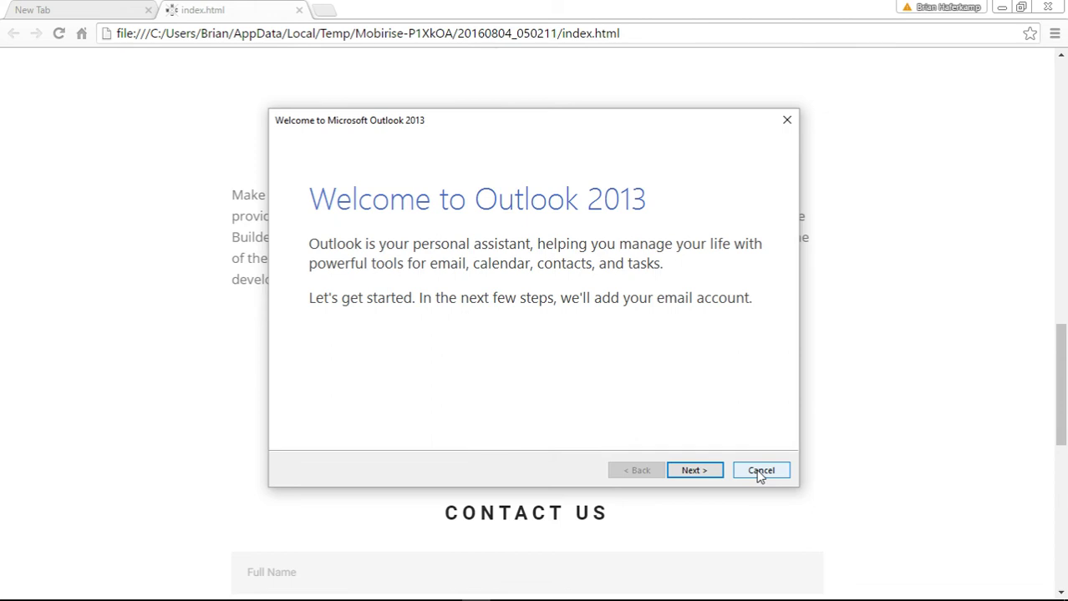
{"action": "left_click", "coordinate": [760, 472]}
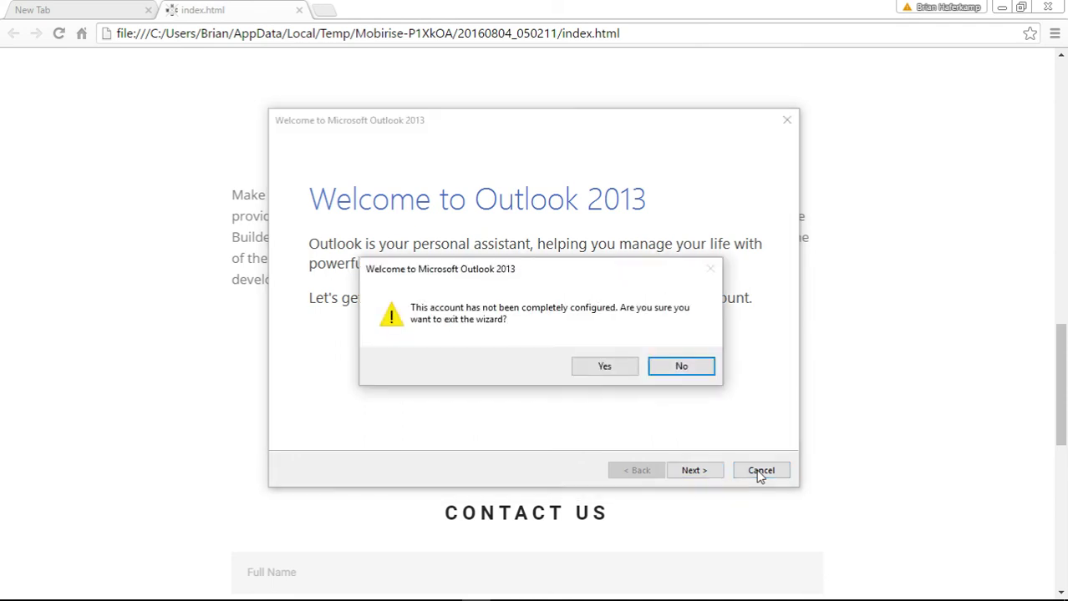
{"action": "left_click", "coordinate": [630, 376]}
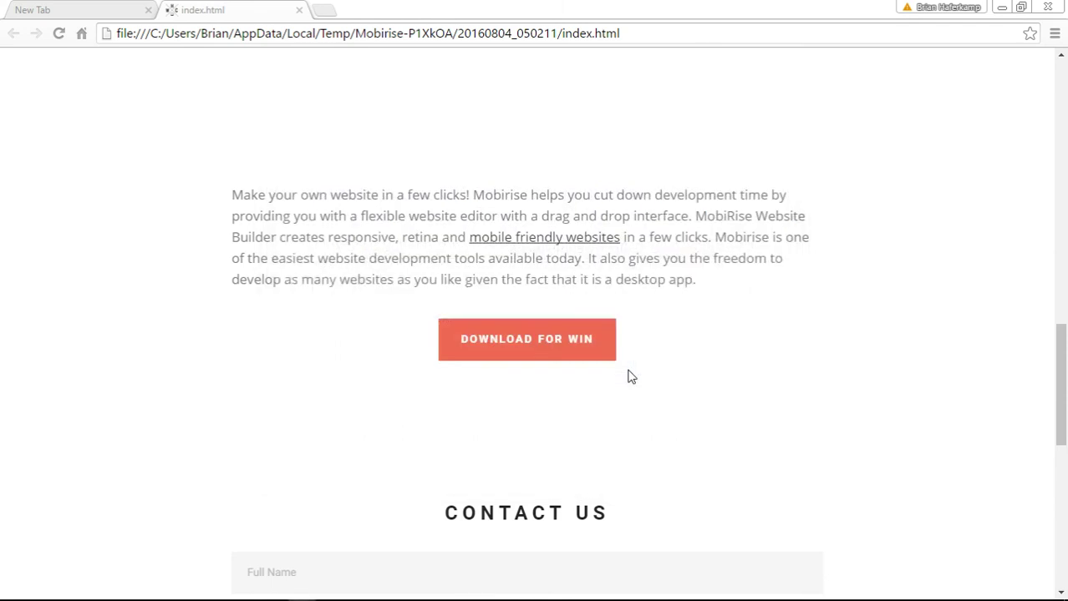
{"action": "left_click", "coordinate": [545, 351]}
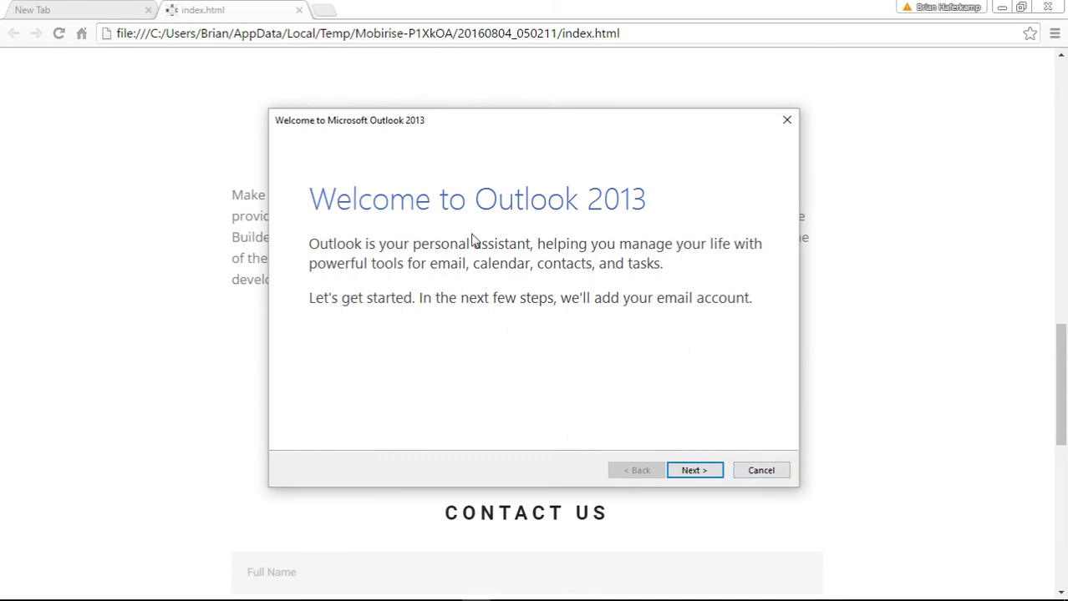
{"action": "left_click", "coordinate": [765, 471]}
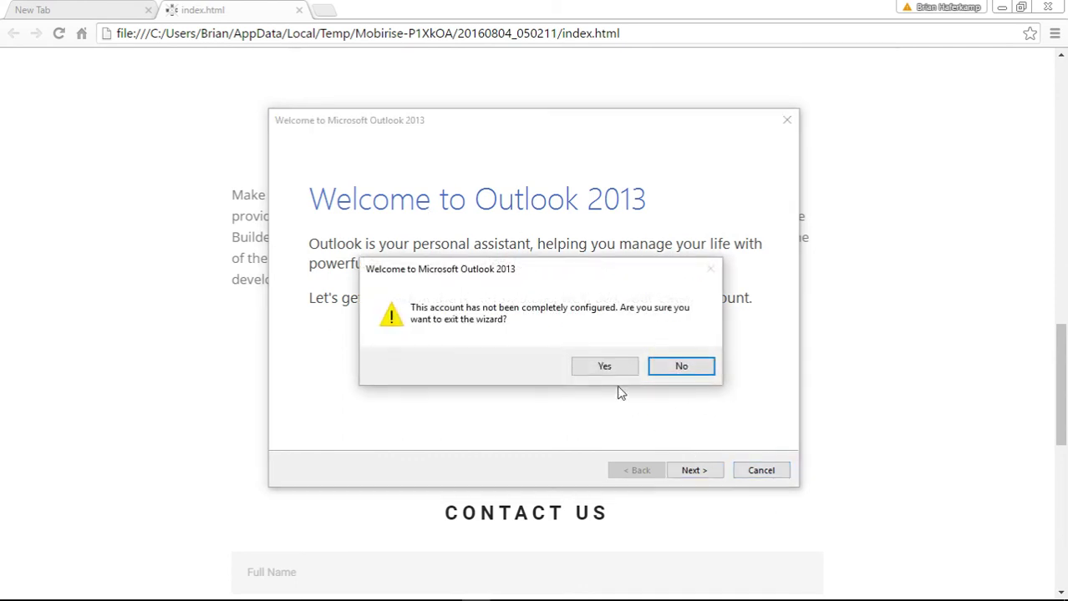
{"action": "left_click", "coordinate": [606, 366]}
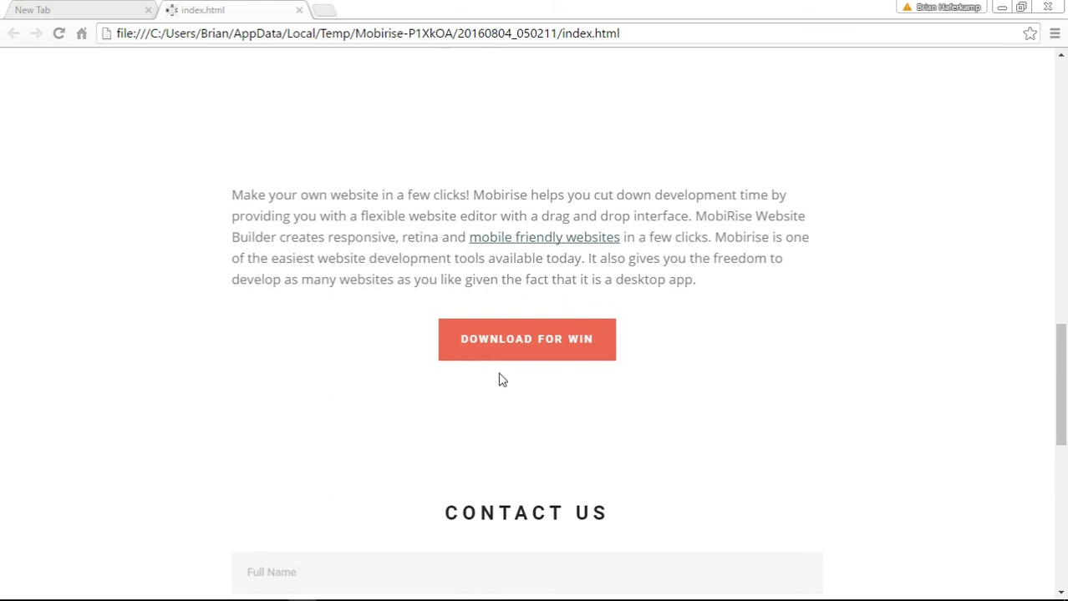